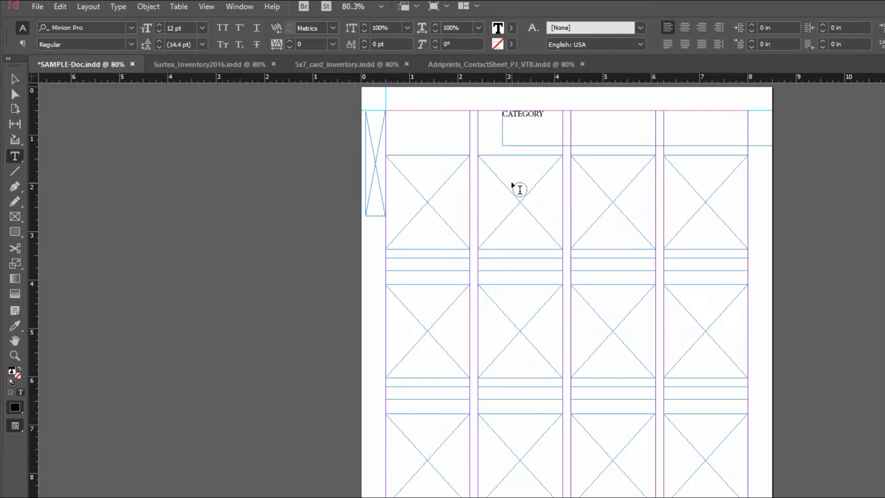
Change the font of the CATEGORY heading text to Open Sans Regular
key(ctrl+a)
click(99, 27)
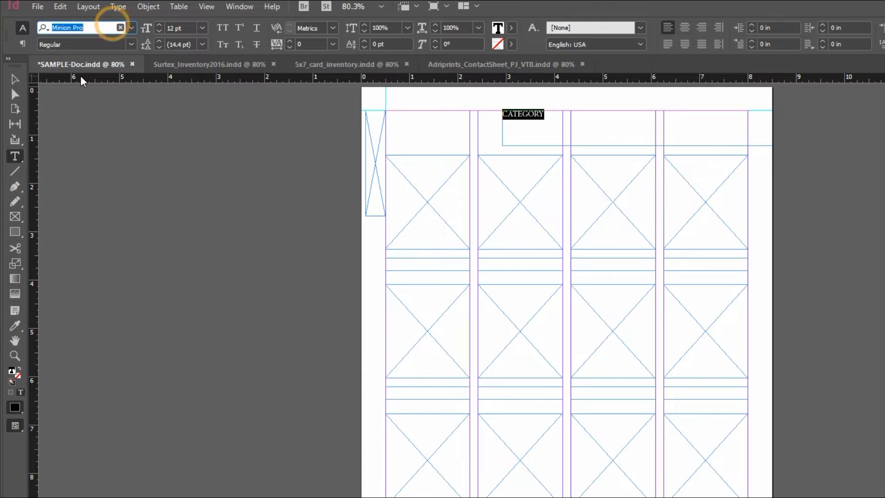
text(open)
key(Down)
key(Down)
key(Return)
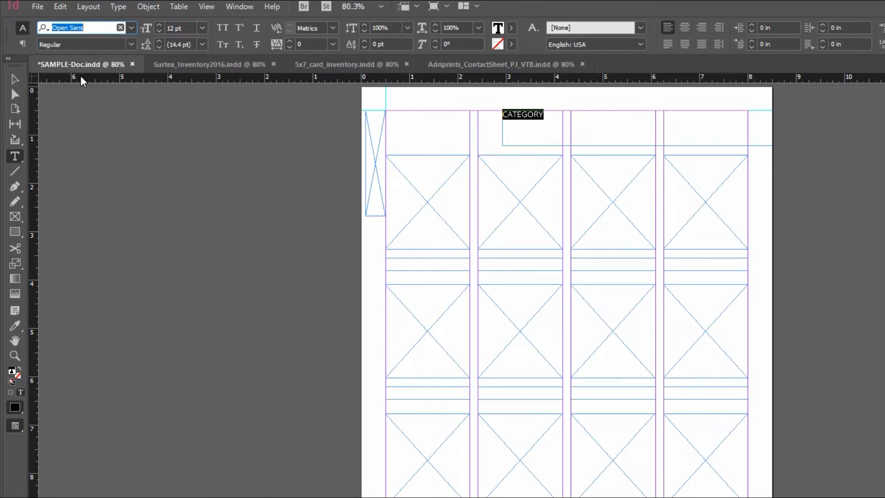
Set the CATEGORY heading to 24 pt and align it right within its text frame
click(203, 28)
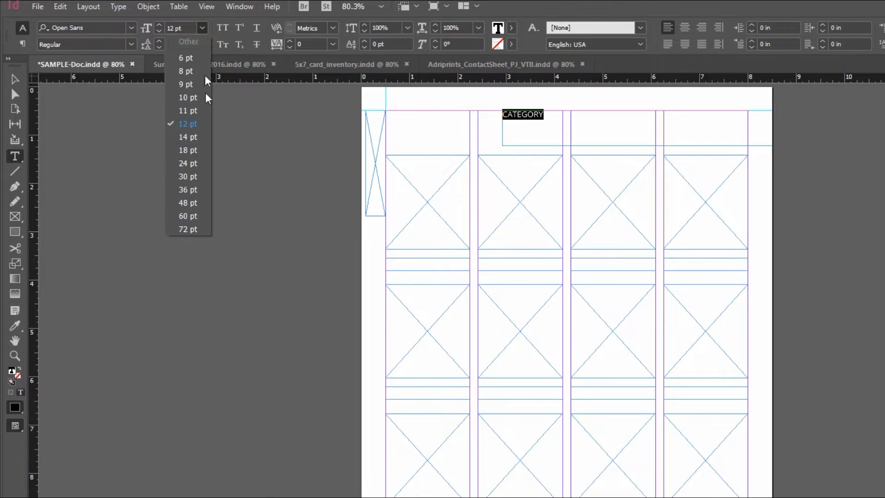
click(196, 165)
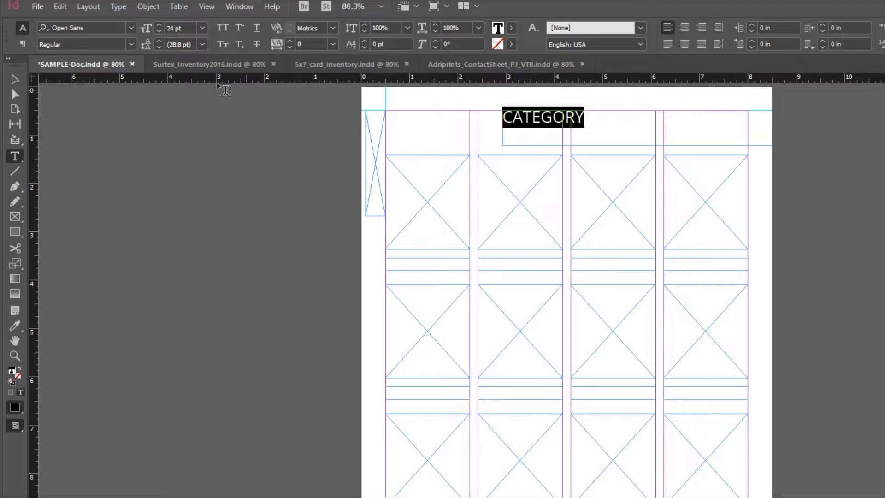
click(701, 27)
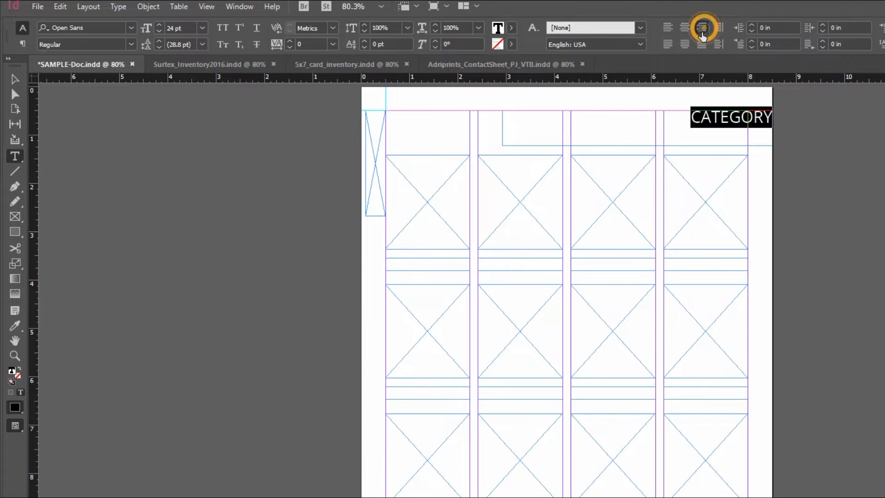
Pull the right edge of the CATEGORY text frame in to the page's right margin and preview the page
key(Escape)
click(745, 119)
drag(771, 127, 748, 134)
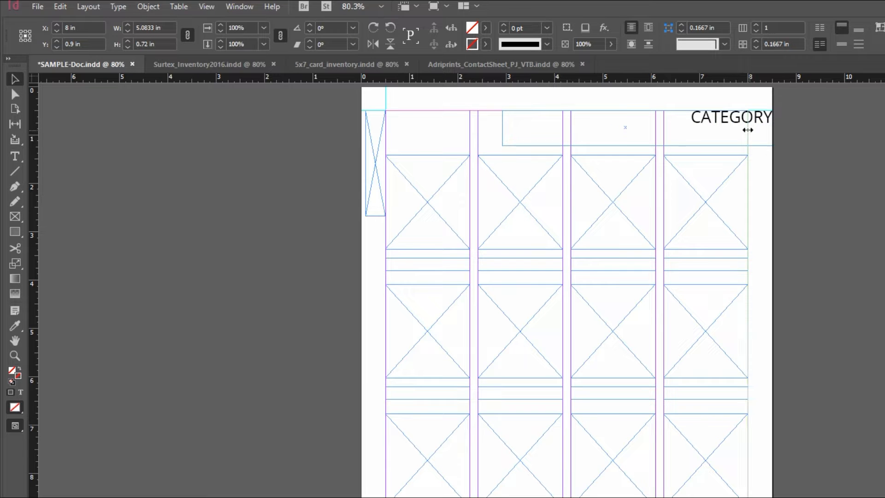
click(819, 153)
key(w)
key(w)
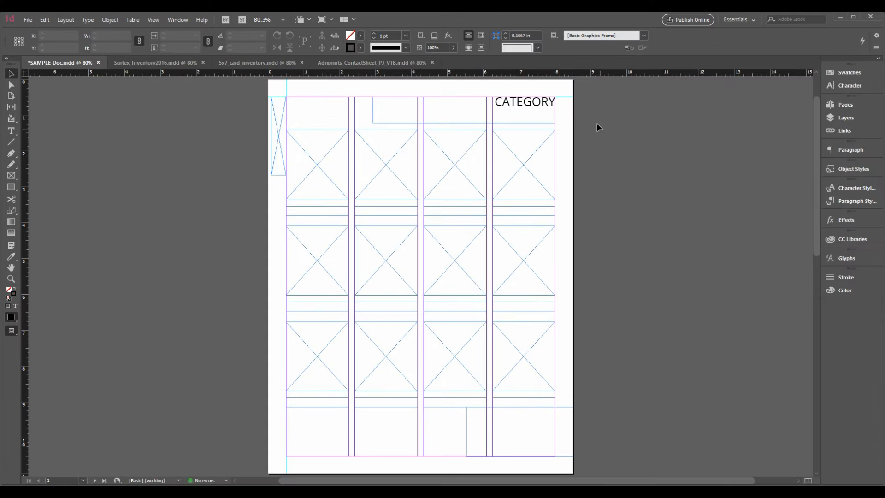
Shorten the CATEGORY text frame from its bottom edge to a height of about 0.34 in
click(471, 121)
drag(464, 122, 468, 108)
click(593, 121)
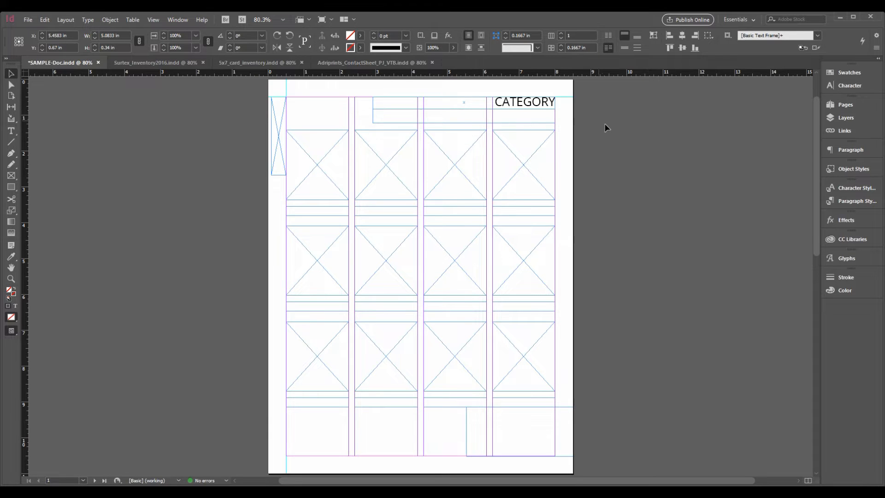
click(605, 127)
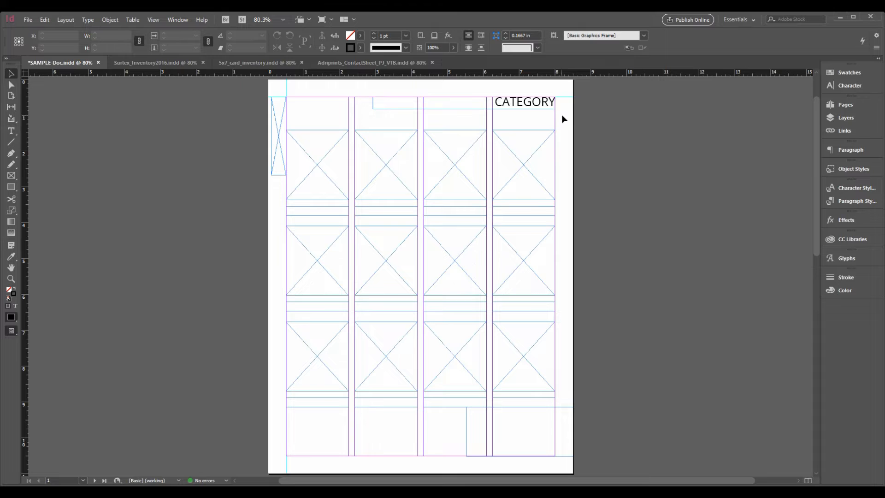
Draw a straight horizontal line about 3.78 in long with the Pen tool beneath CATEGORY, ending at the right margin, and preview it
key(p)
click(419, 113)
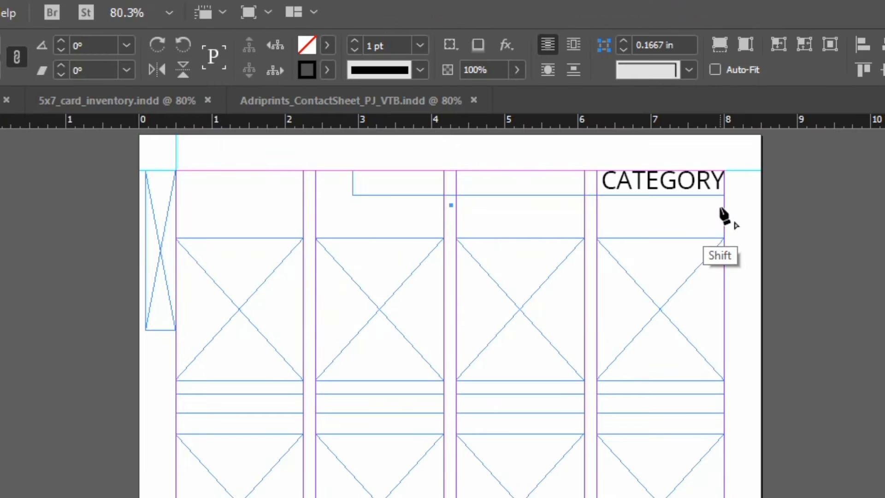
shift+click(724, 204)
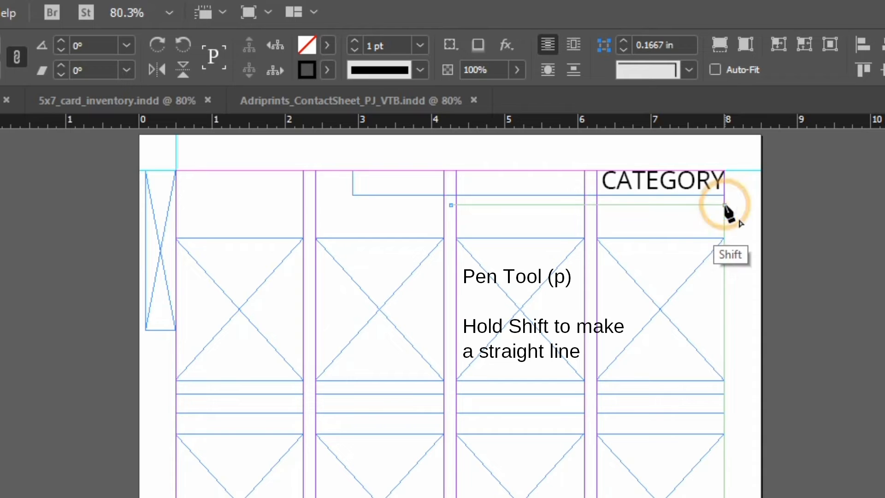
click(741, 208)
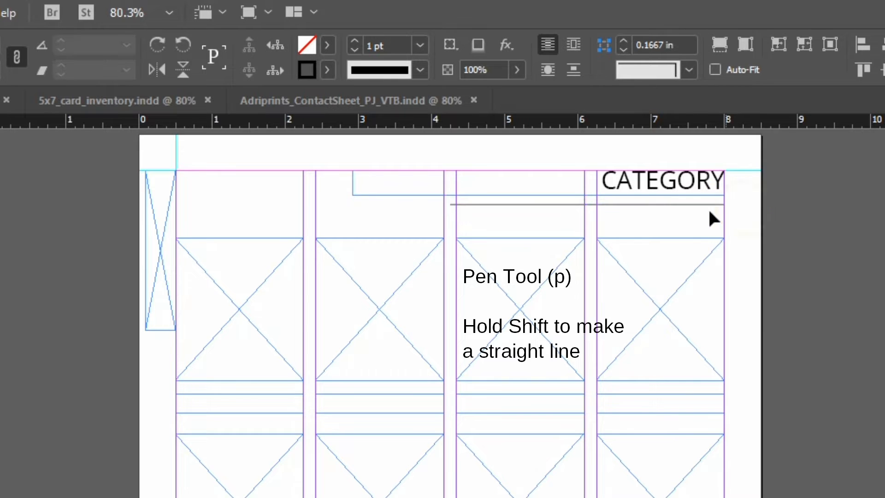
key(w)
key(w)
Give the line under CATEGORY a 2 pt stroke weight and a round cap
click(683, 204)
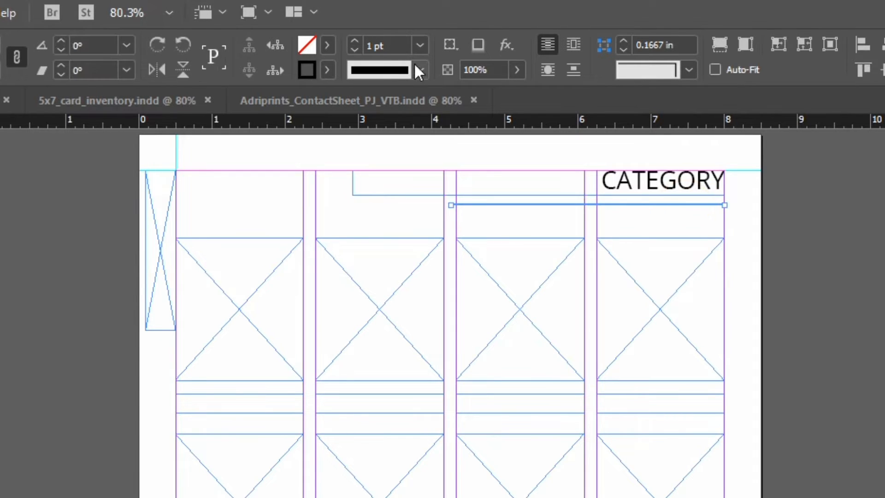
click(355, 41)
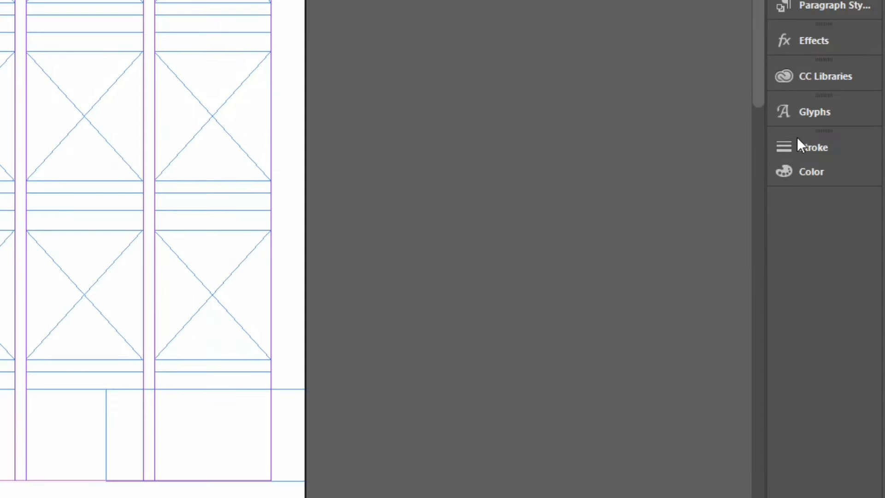
click(801, 146)
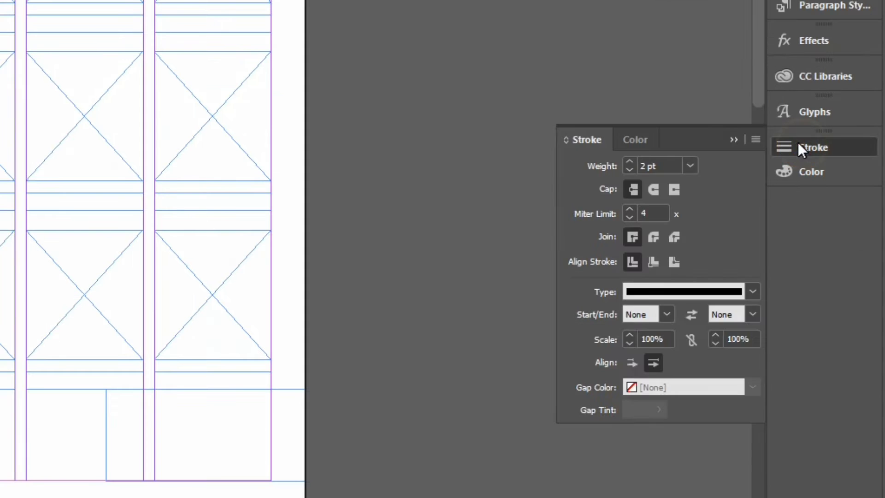
click(654, 196)
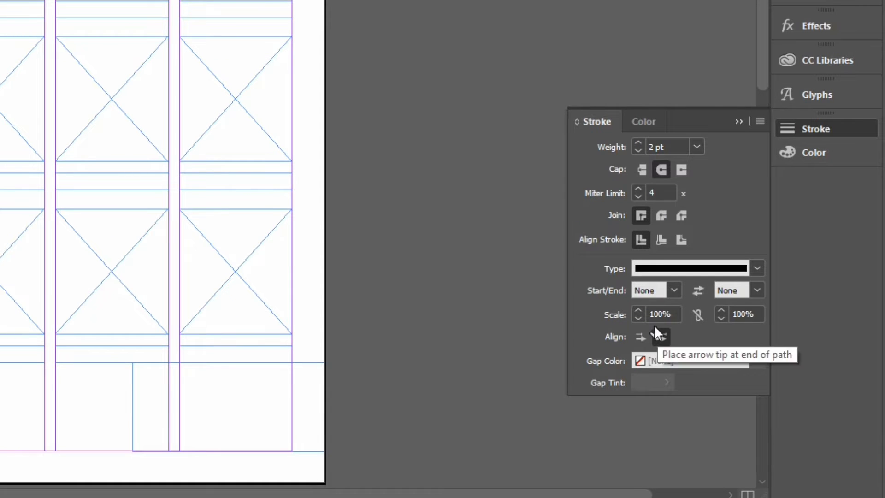
Add a CircleSolid shape to the right end of the line under CATEGORY and preview the page
click(752, 290)
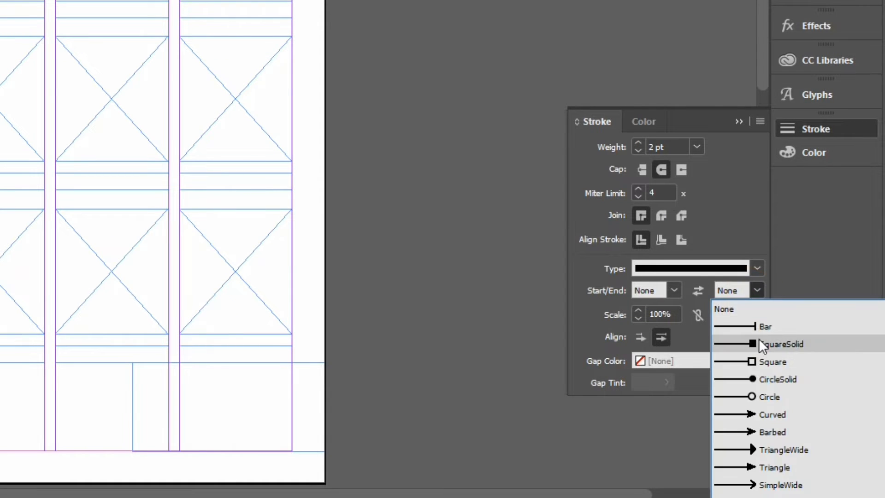
click(754, 378)
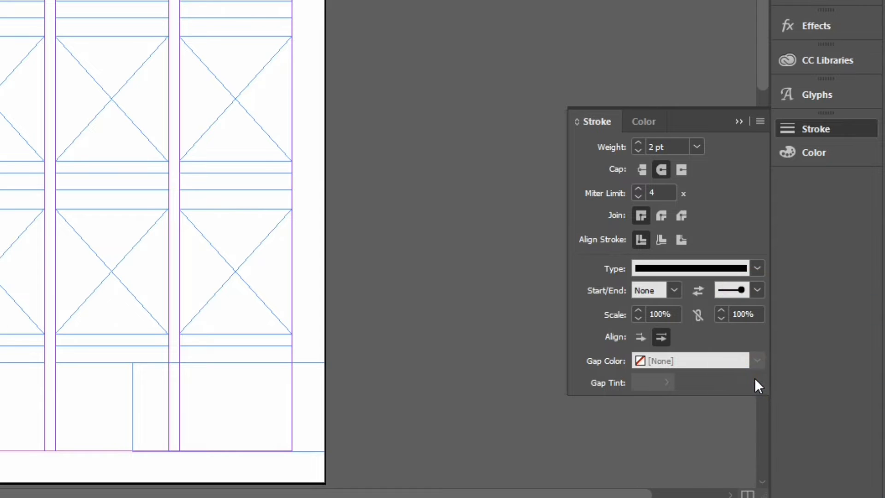
click(480, 31)
key(w)
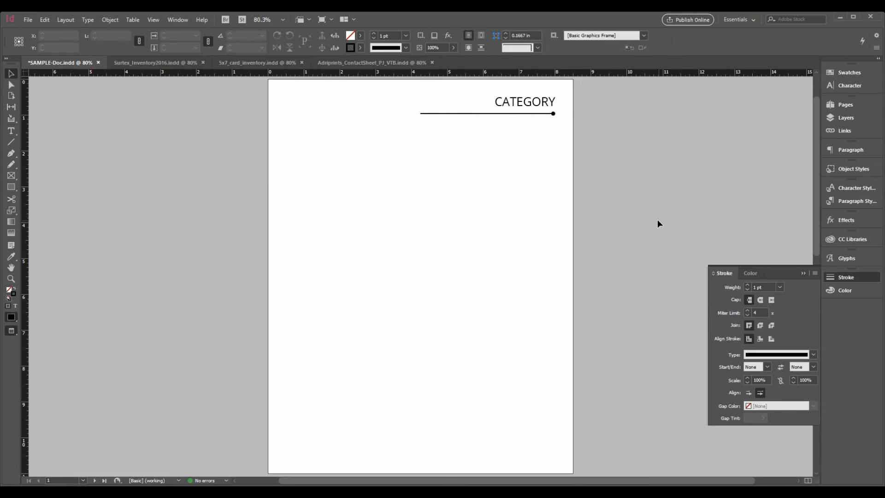
key(w)
Set the end shape of the line under CATEGORY to None and its stroke type to Dashed
click(547, 114)
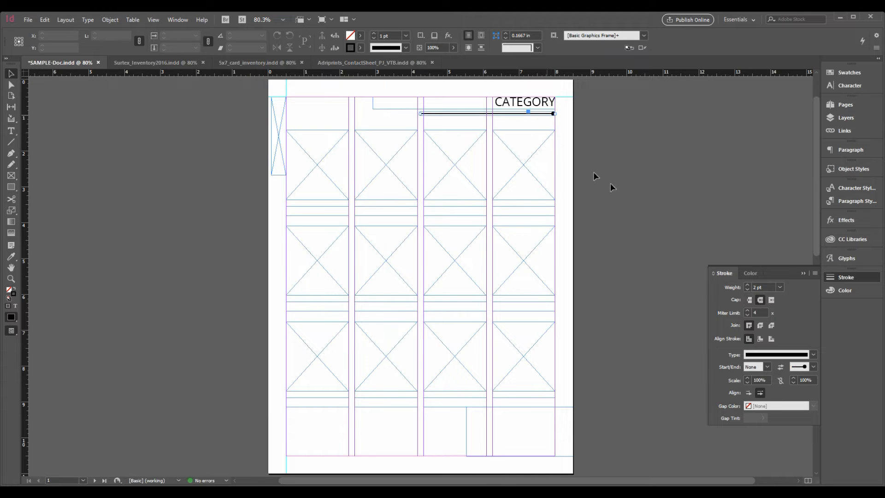
click(812, 367)
click(802, 375)
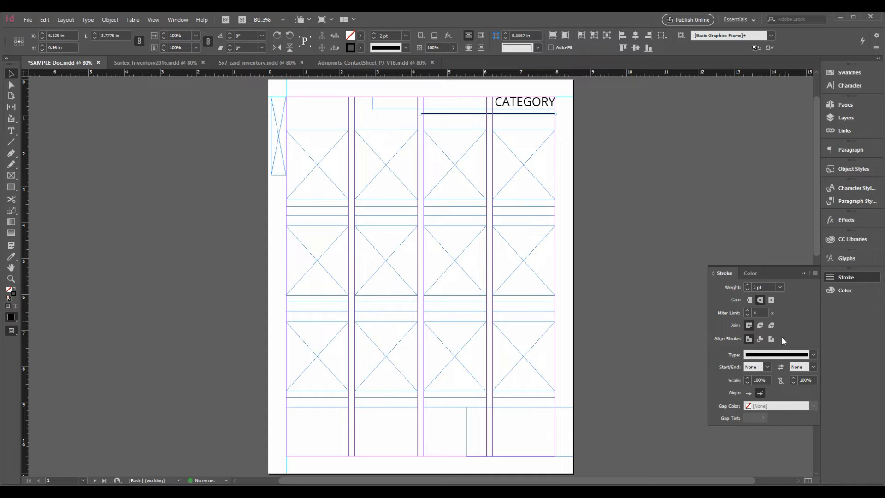
click(814, 355)
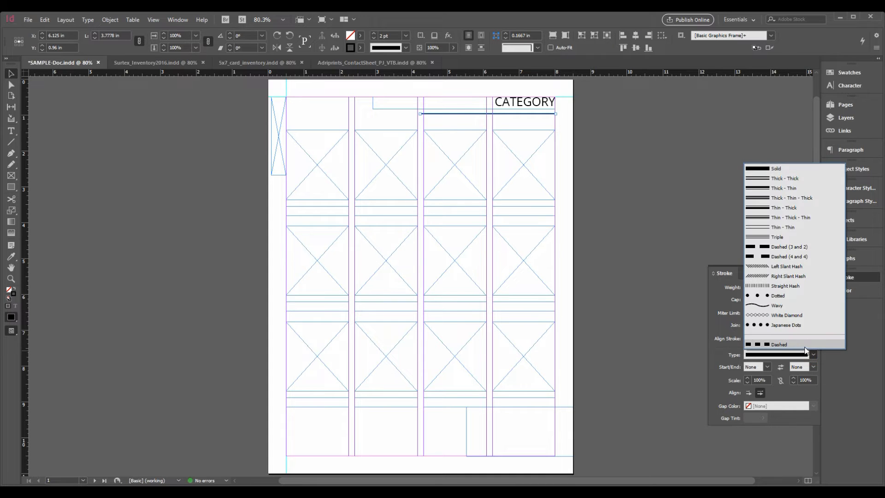
click(792, 344)
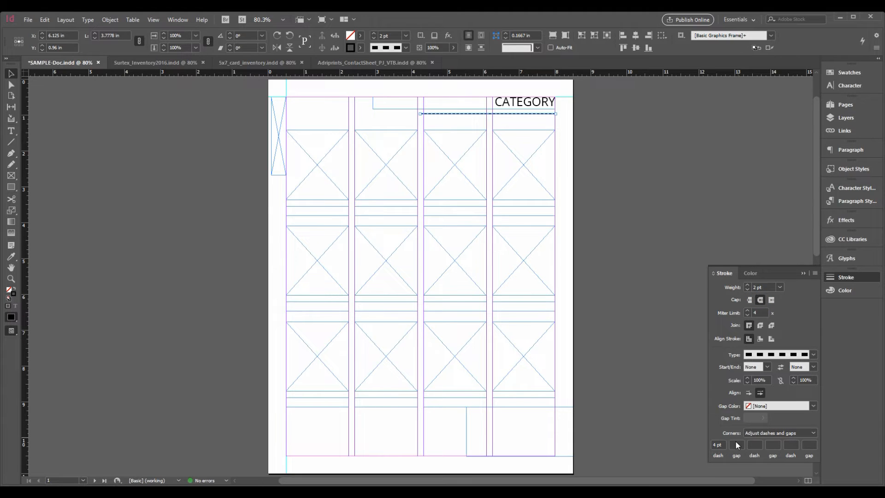
click(590, 373)
Enter ARTIST NAME as the first line of the text frame in the page's lower-right corner
click(452, 426)
click(473, 434)
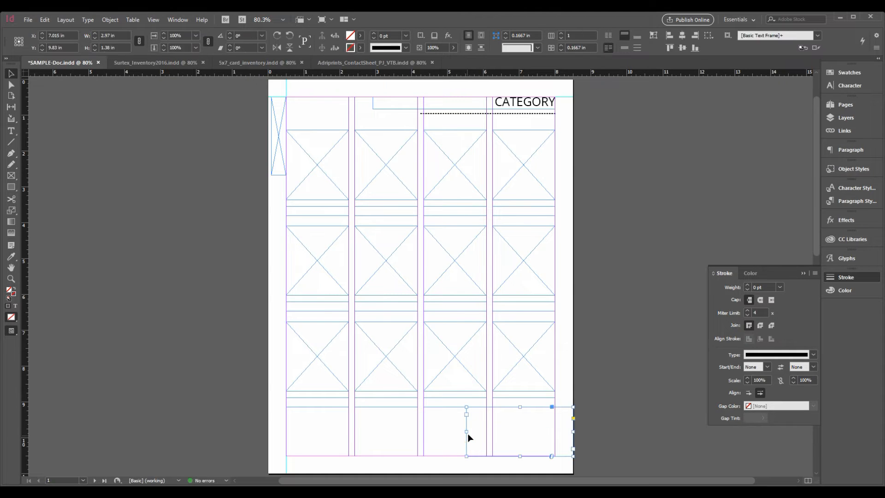
double_click(469, 437)
text(ARTIST)
click(12, 77)
key(z)
drag(465, 407, 614, 469)
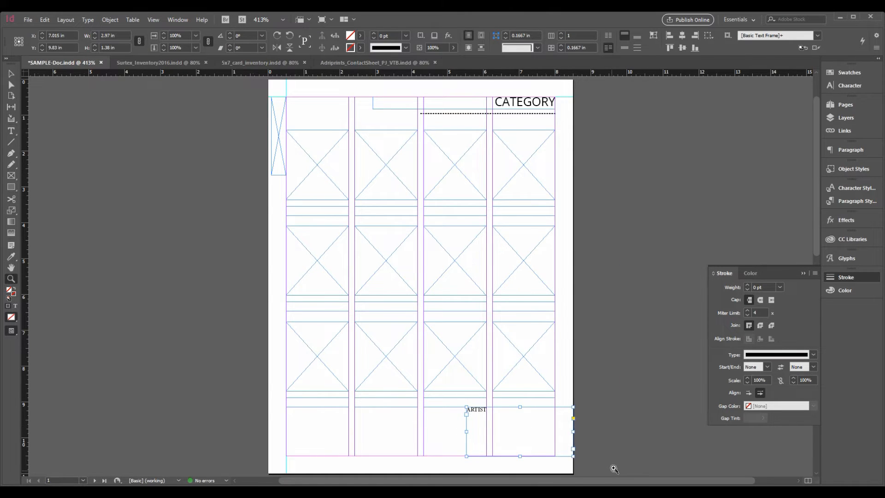
key(h)
mouse_move(354, 290)
mouse_down()
mouse_move(452, 327)
mouse_move(495, 329)
mouse_up()
text(ARTIS)
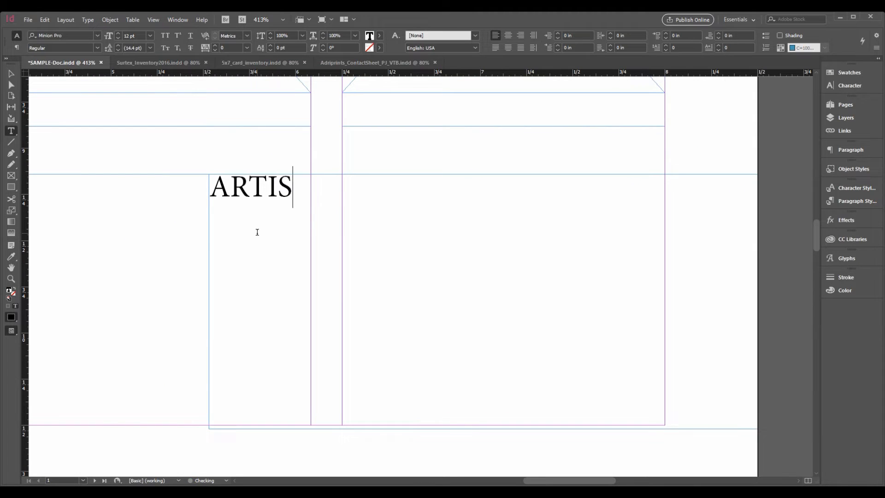
text(T NAME)
key(Return)
Add the lines "email", "web address" and "social media handles/icons" below ARTIST NAME
text(email)
key(Return)
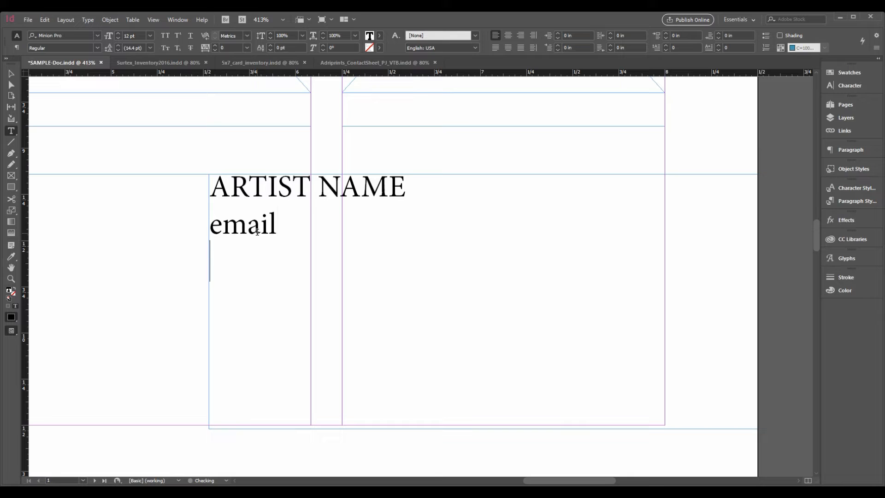
text(web address)
key(Return)
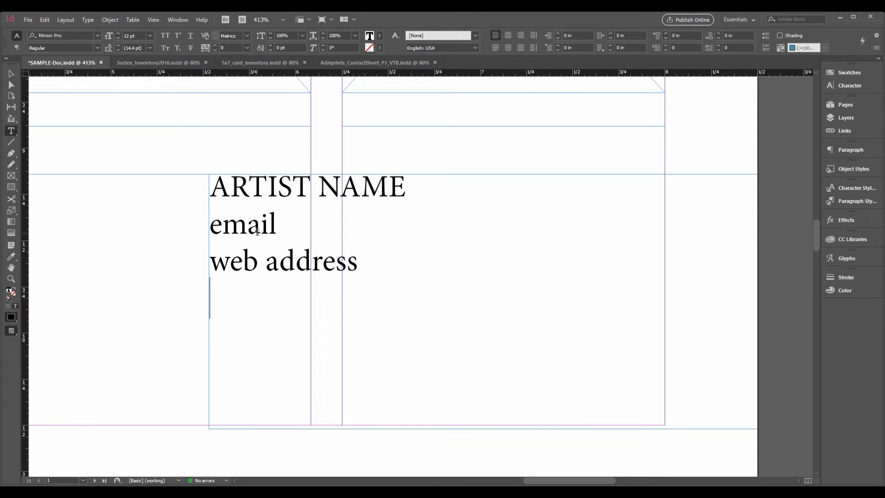
text(social m)
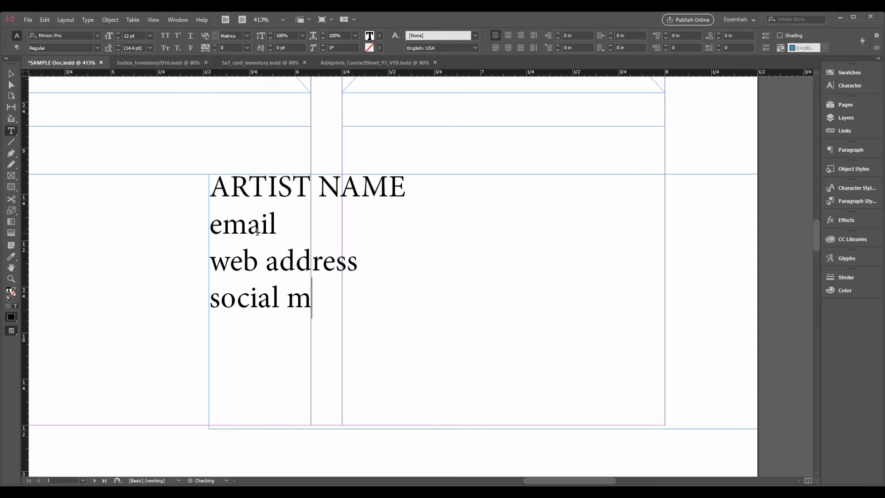
text(edia icons)
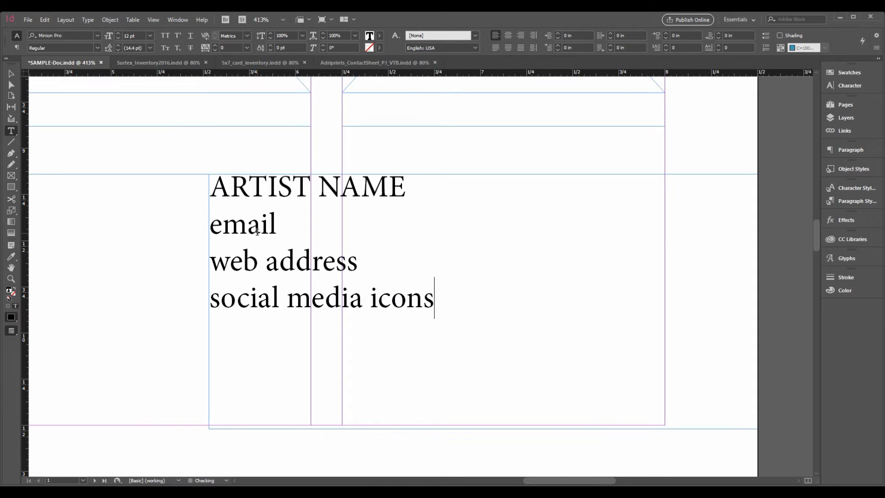
click(371, 297)
text(handles/)
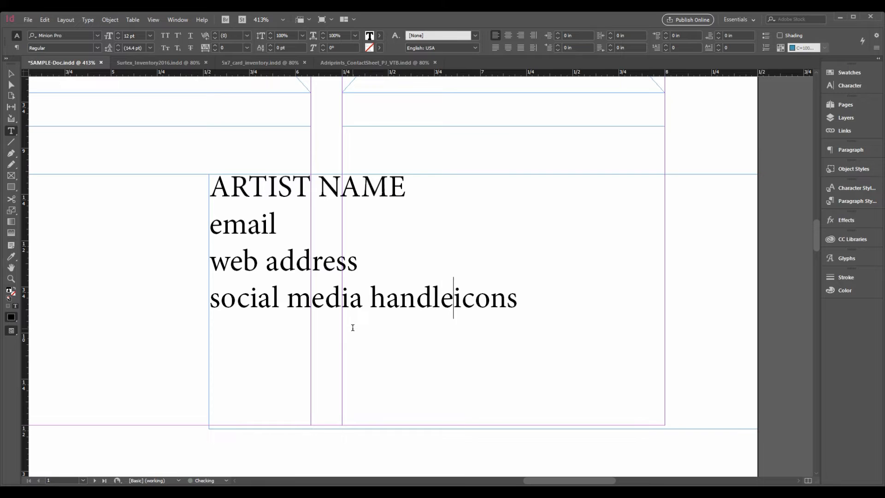
Change the font of all four artist contact lines to Open Sans Bold
key(ctrl+a)
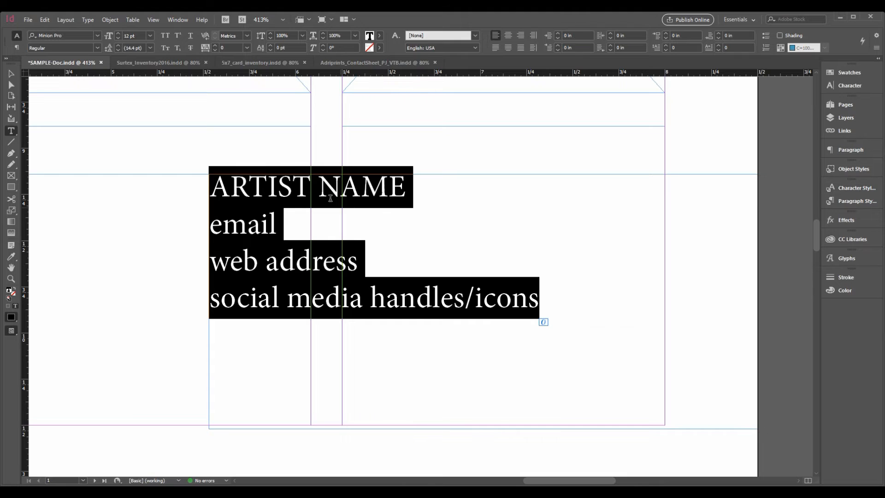
click(58, 36)
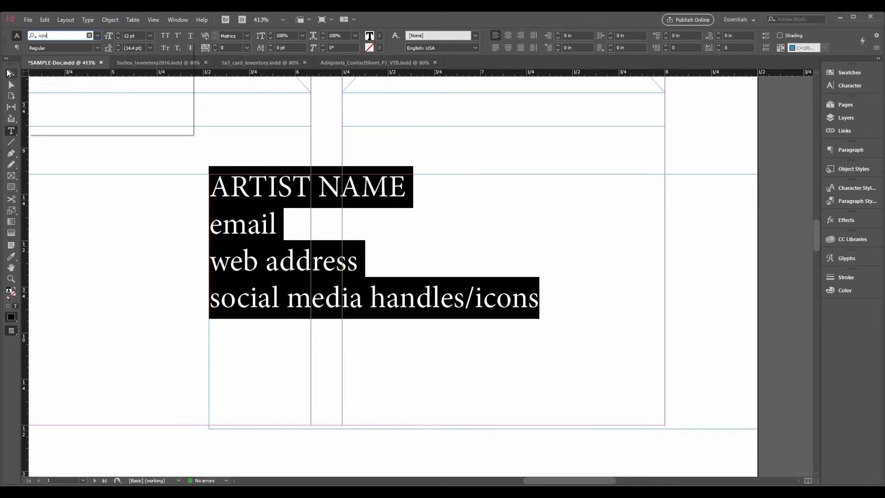
text(open)
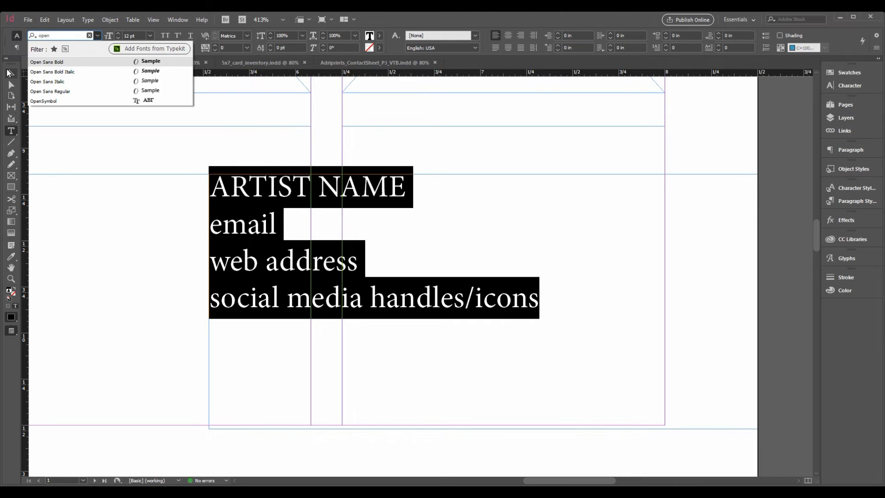
key(Return)
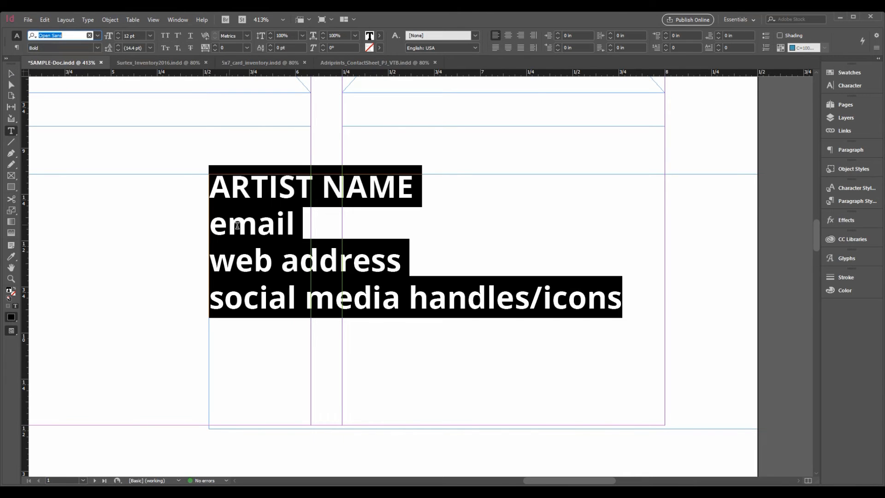
Set the email, web address and social media handles/icons lines to Open Sans Regular, leaving ARTIST NAME bold
click(236, 226)
drag(211, 226, 338, 260)
drag(428, 260, 620, 286)
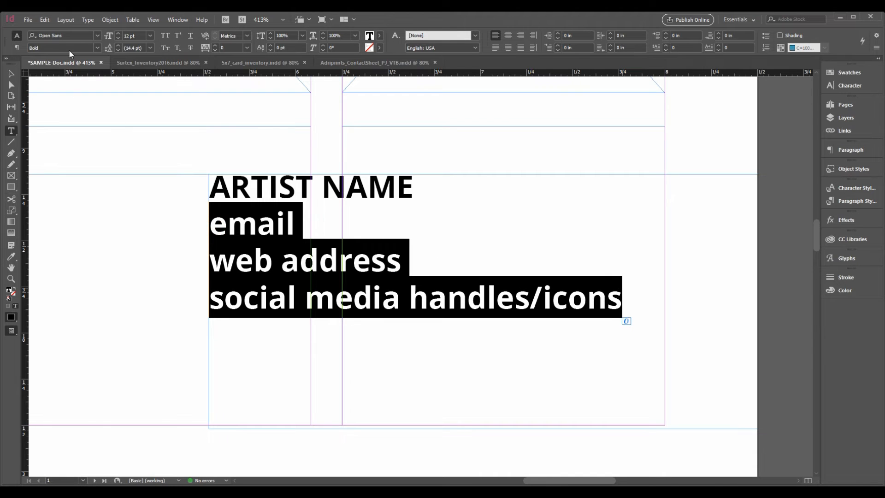
click(95, 48)
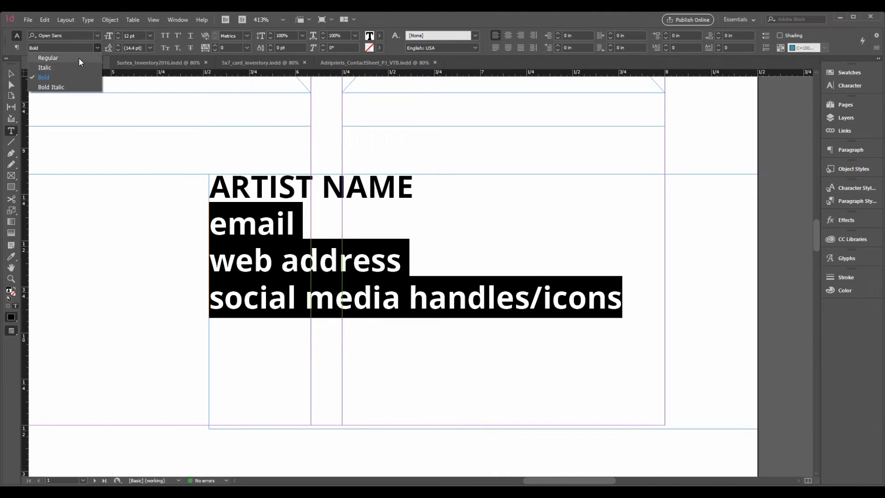
click(79, 58)
Give the artist contact text frame an inset spacing of 0.125 in on all four sides
click(12, 74)
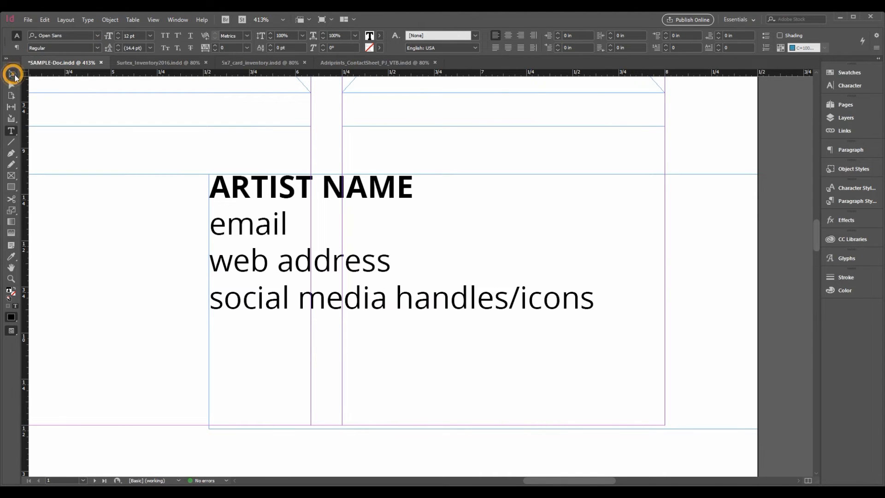
click(403, 304)
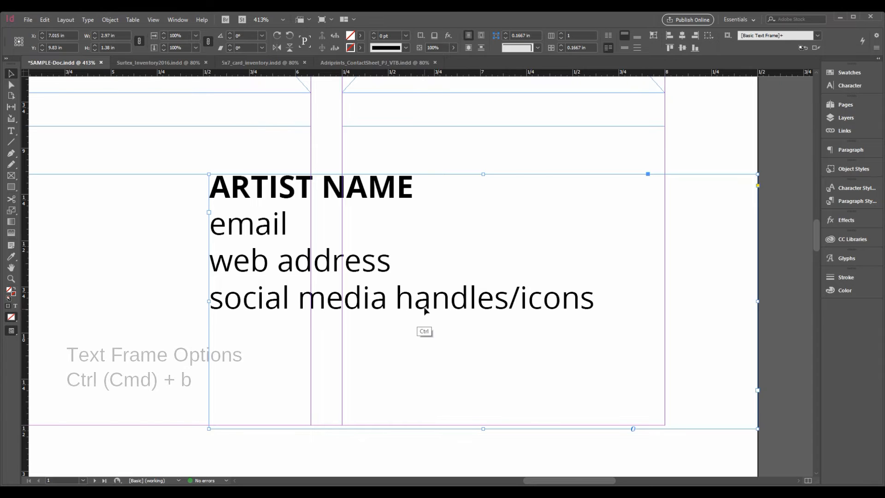
key(ctrl+b)
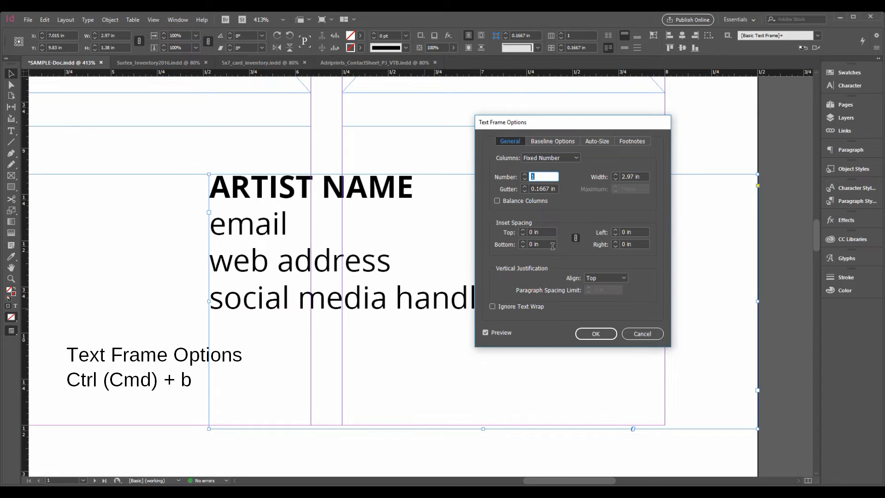
click(523, 230)
click(523, 231)
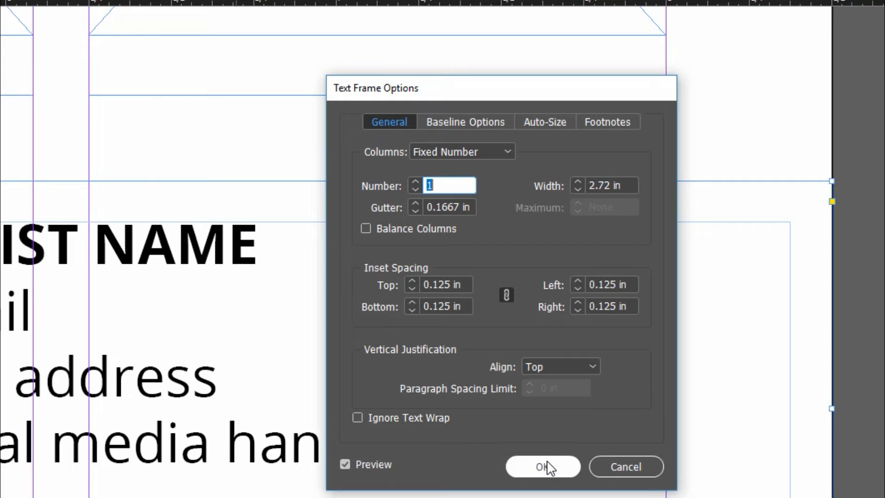
click(542, 466)
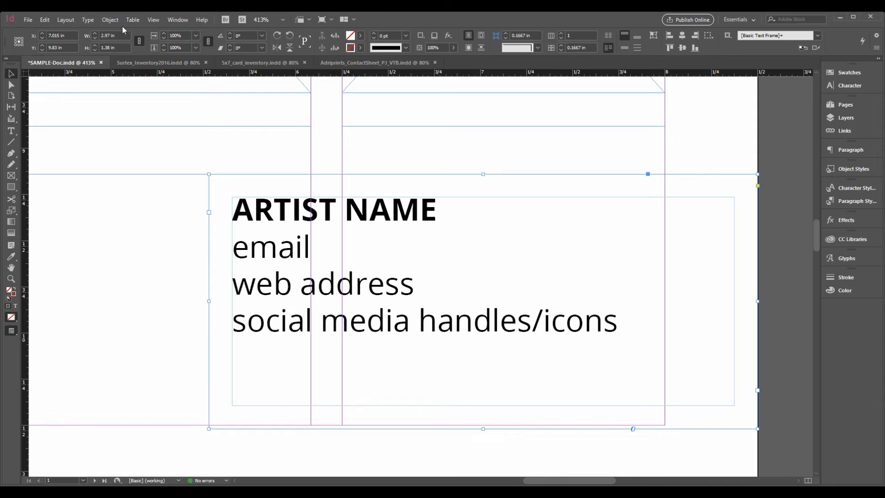
Check the whole page layout in preview without guides and frame edges
click(87, 20)
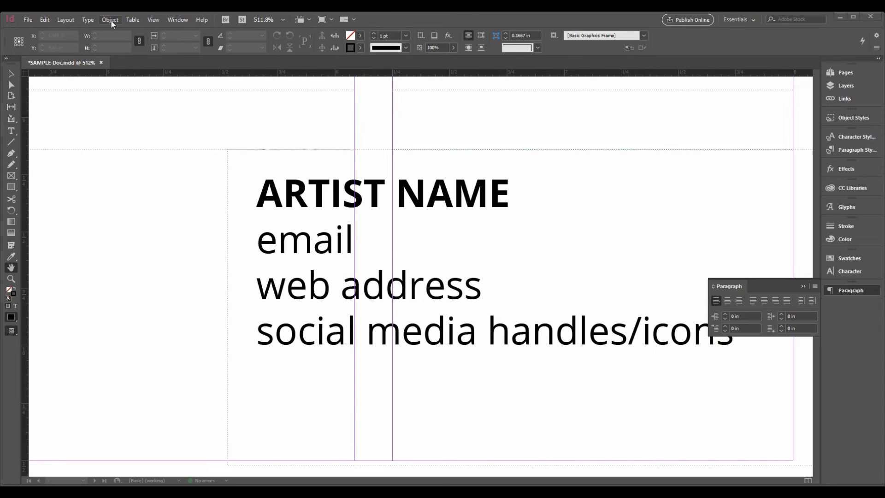
click(111, 20)
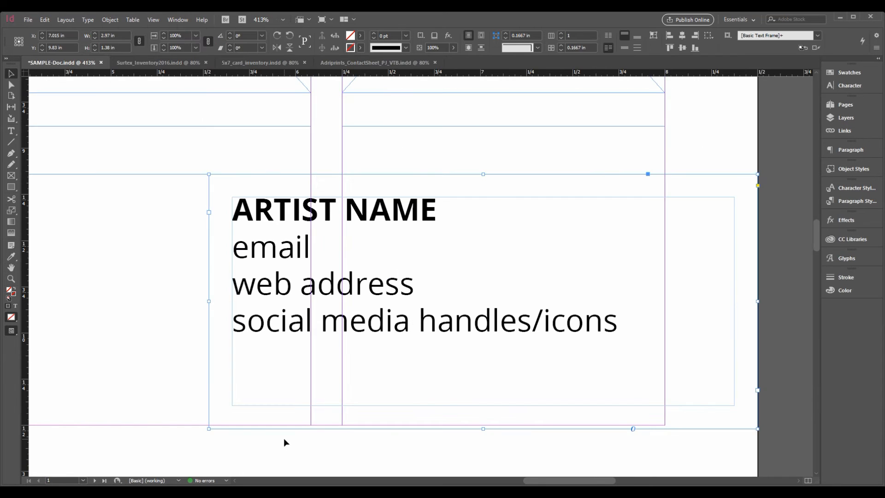
key(ctrl+0)
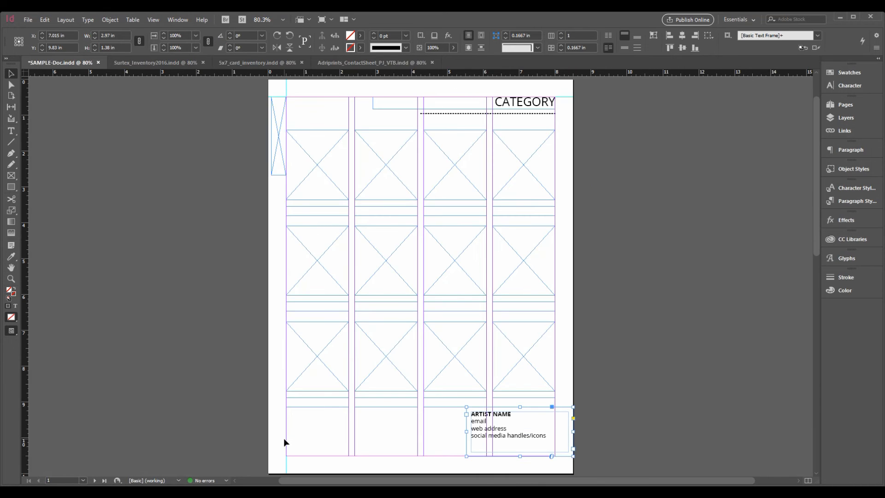
click(586, 321)
key(w)
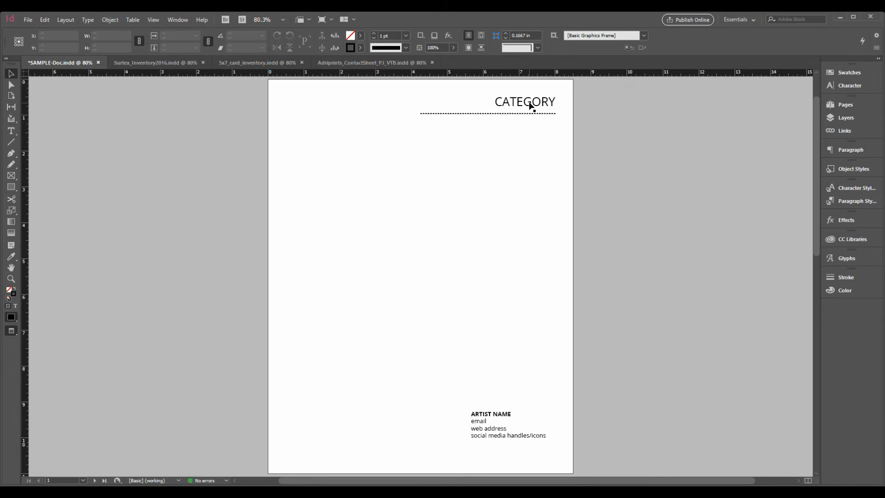
key(w)
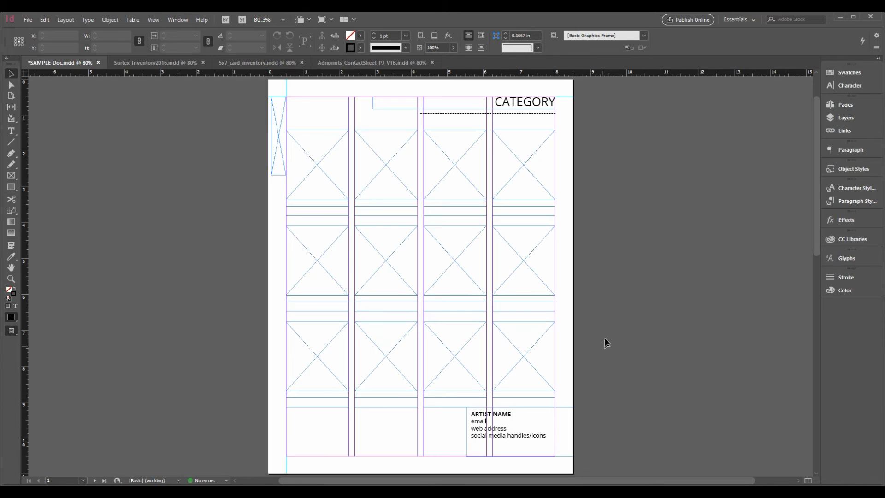
Copy the ARTIST NAME and email lines from the contact block into the narrow rotated frame in the page's left margin
click(523, 424)
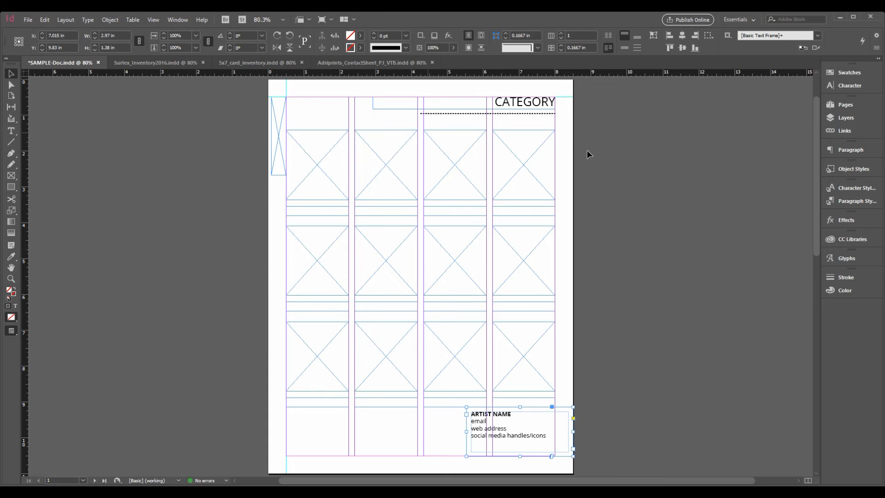
click(276, 149)
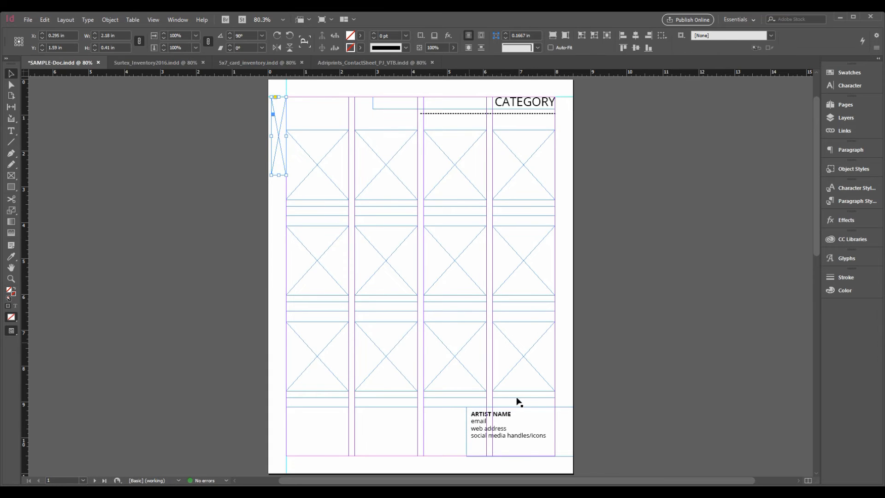
double_click(491, 420)
triple_click(468, 413)
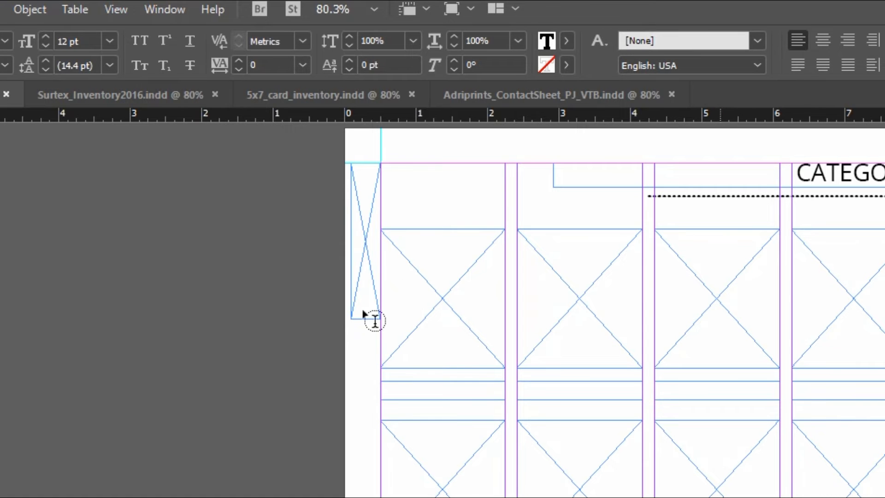
click(363, 312)
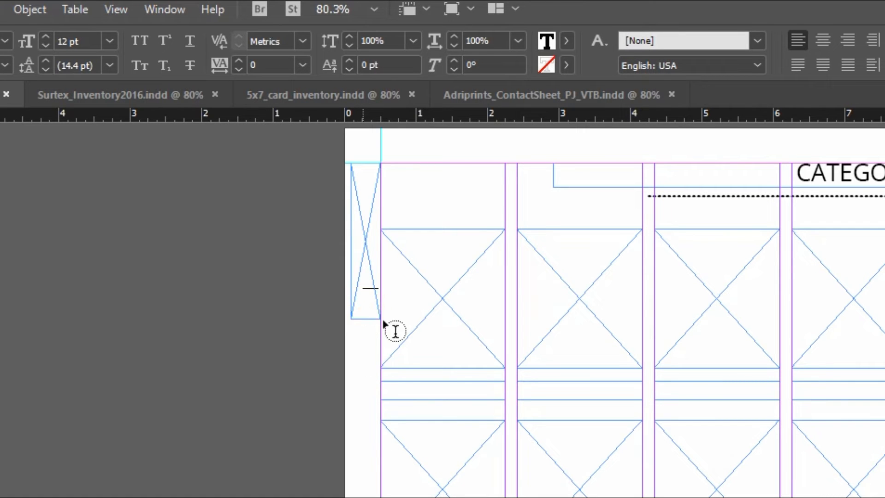
text(ARTIST NAME email)
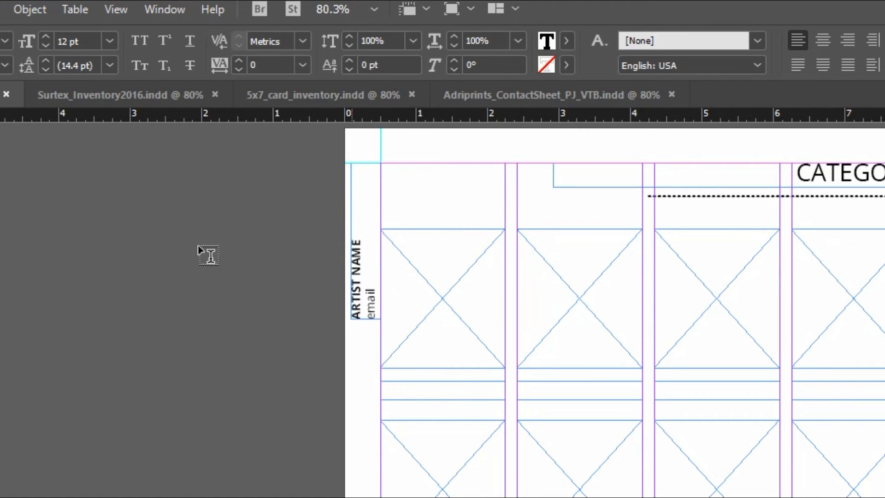
click(125, 257)
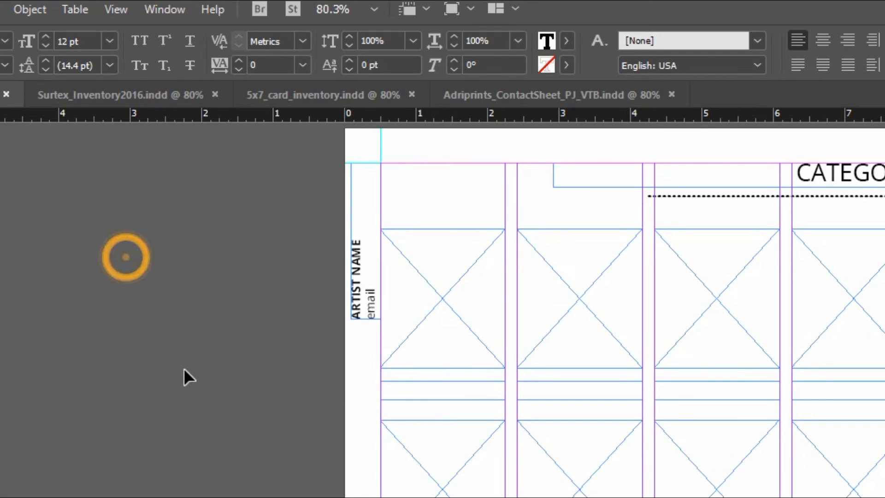
Put email on the same line as ARTIST NAME in the rotated frame, separated by a vertical bar
click(368, 308)
click(367, 307)
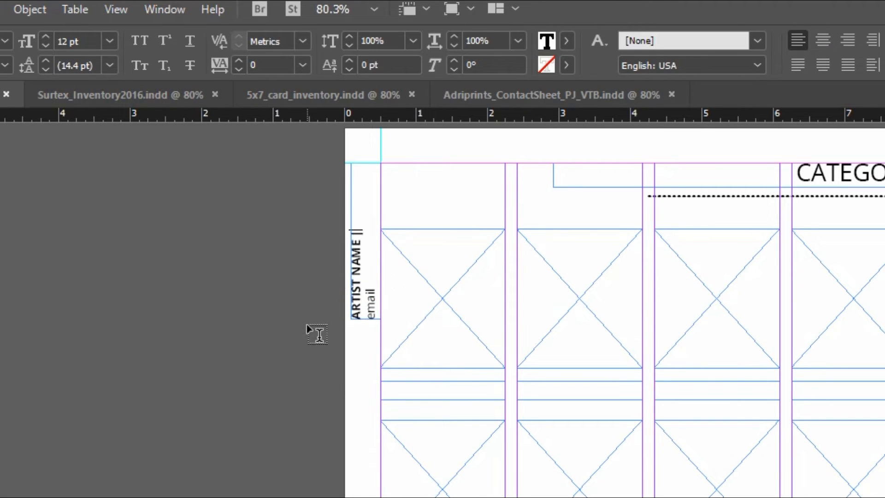
key(Delete)
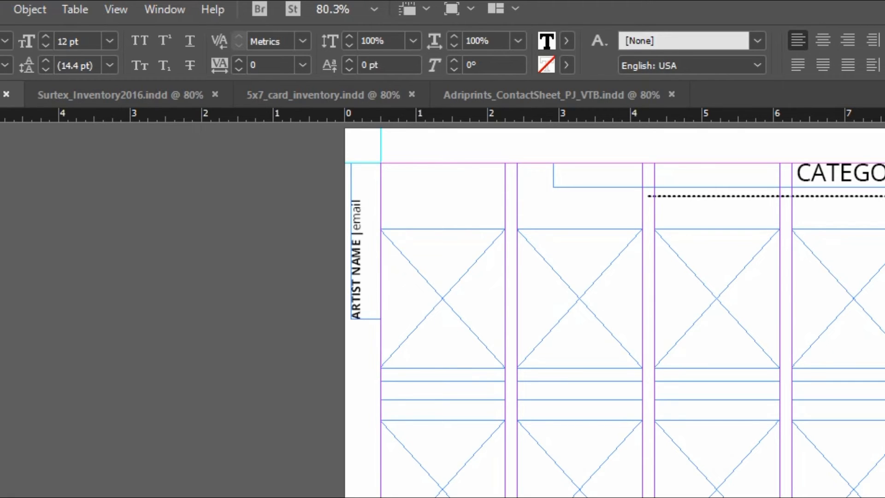
key(Escape)
key(w)
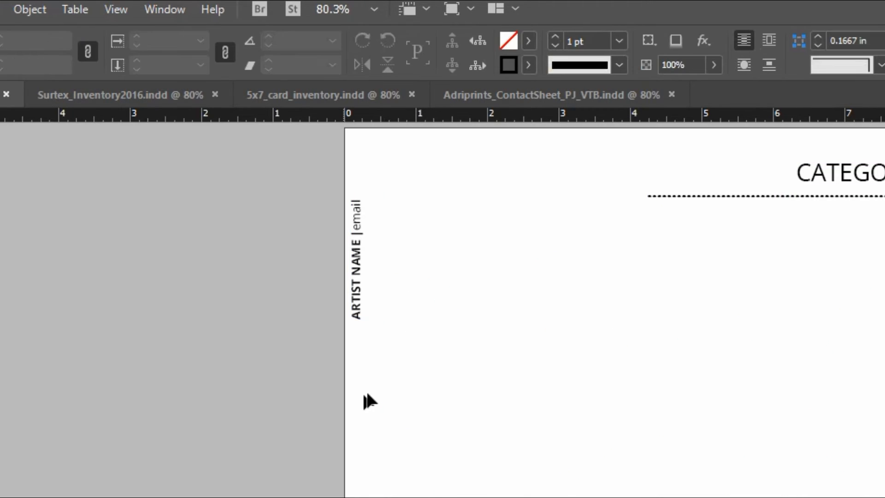
key(w)
click(356, 310)
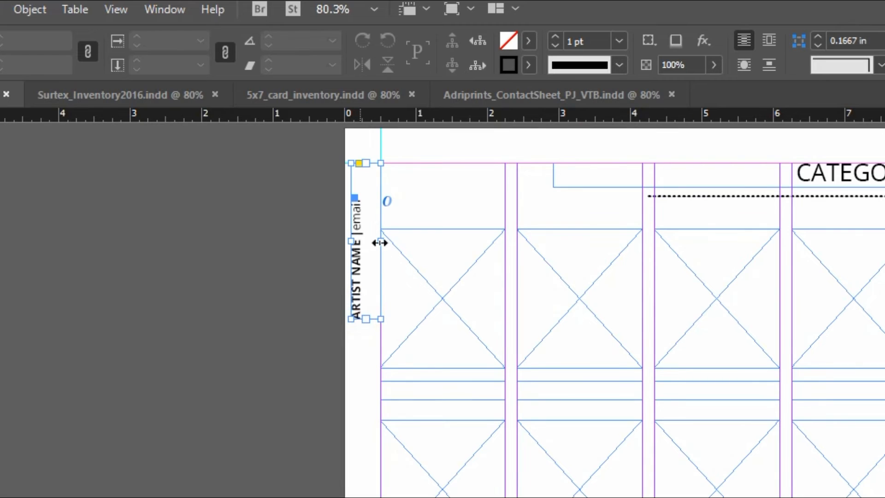
drag(378, 244, 361, 243)
mouse_move(356, 280)
mouse_down()
mouse_move(406, 280)
mouse_move(417, 306)
mouse_move(368, 283)
mouse_up()
click(291, 366)
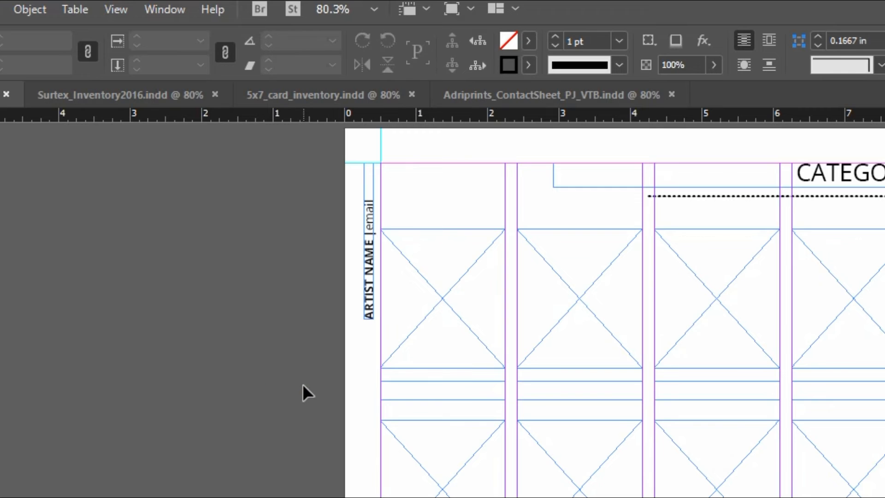
key(ctrl+z)
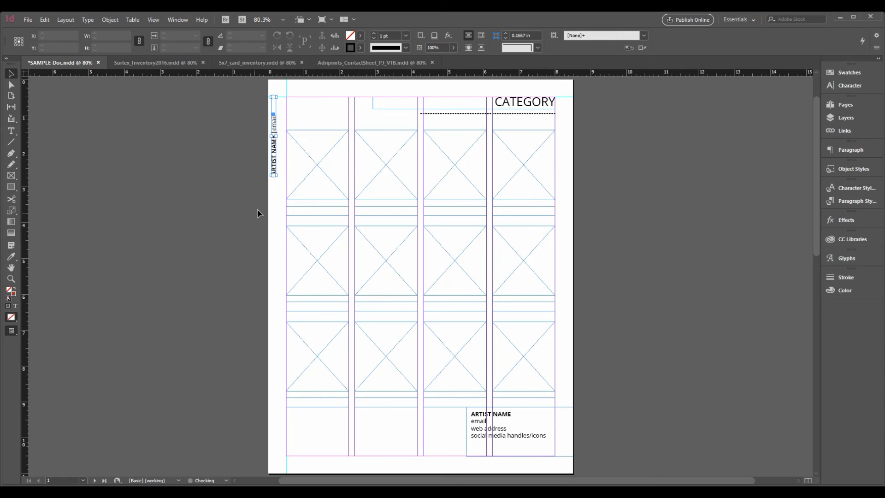
key(ctrl+z)
key(ctrl+z)
Fit the rotated artist text frame to its content and move it up to the top margin, closer to the image grid
key(z)
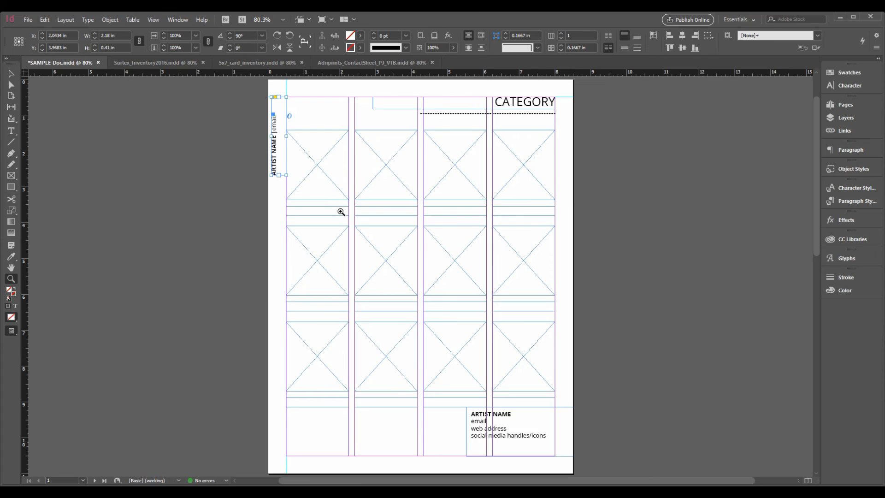
drag(254, 90, 341, 222)
key(v)
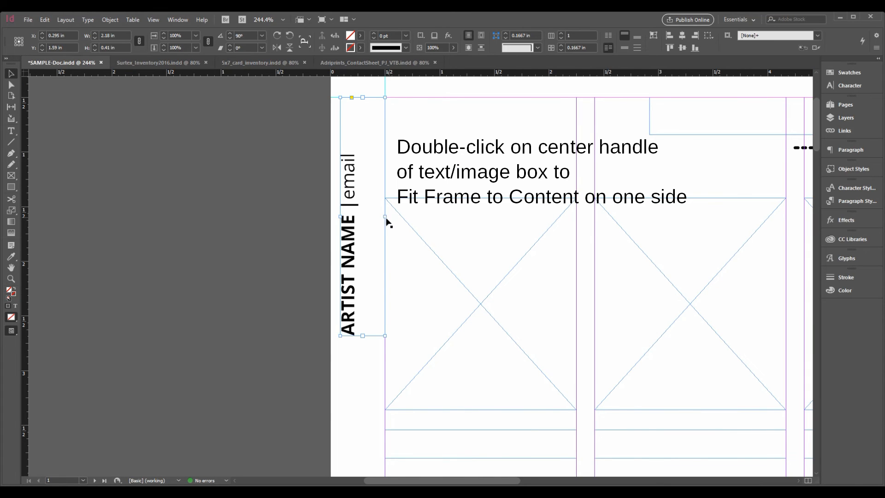
double_click(386, 217)
click(386, 235)
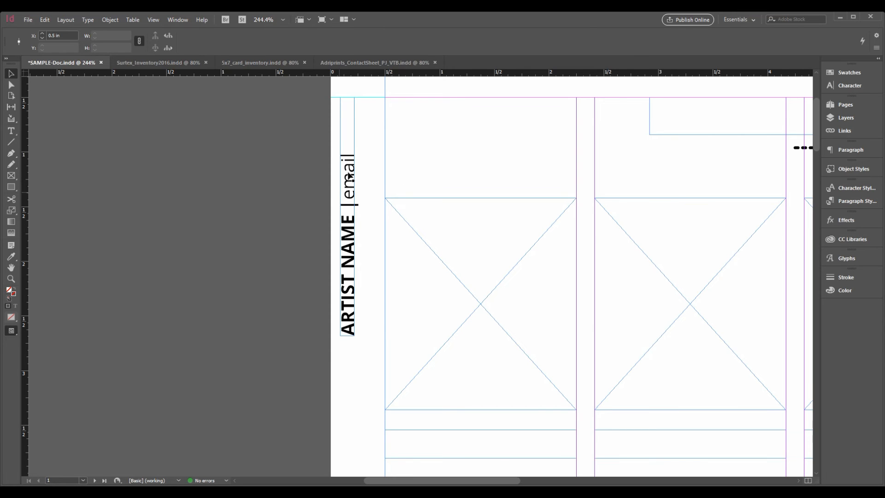
click(353, 143)
double_click(354, 98)
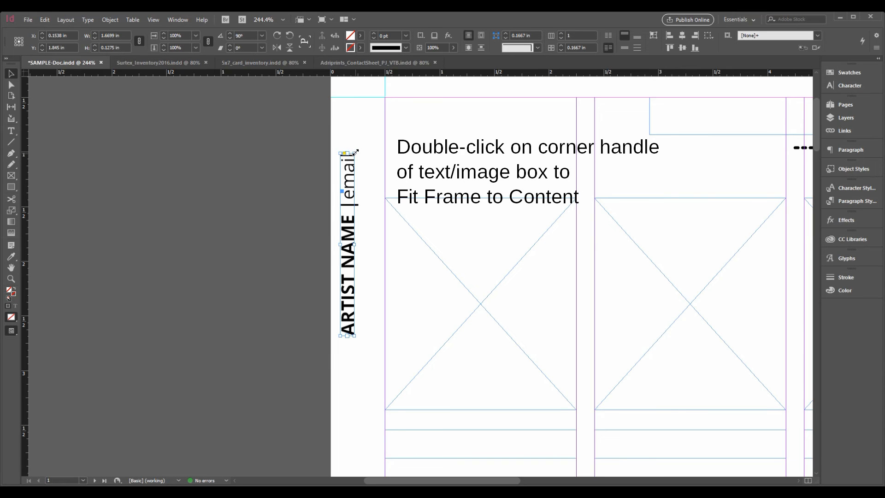
drag(351, 165, 373, 261)
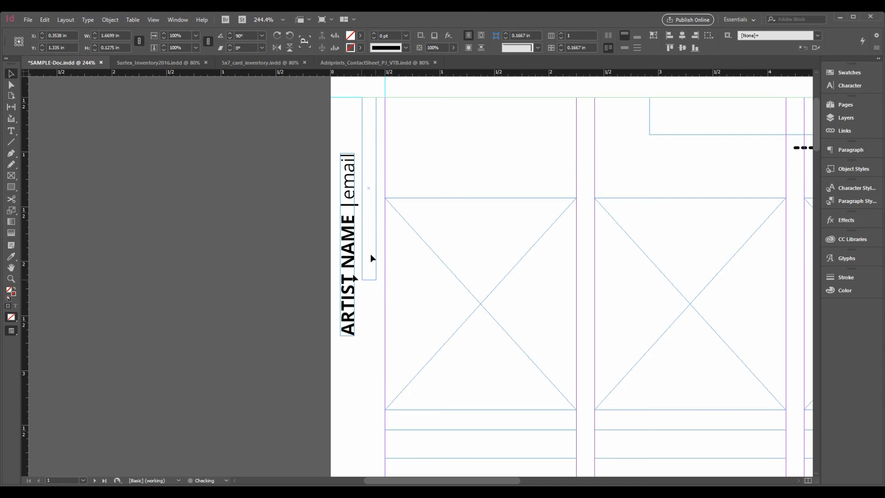
click(323, 291)
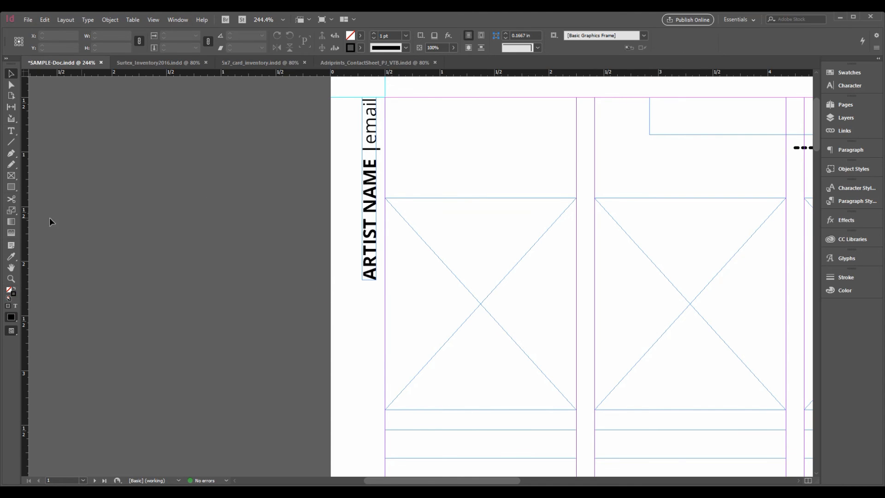
Add a vertical ruler guide at X 0.4375 in, just outside the left page margin
drag(29, 228, 380, 195)
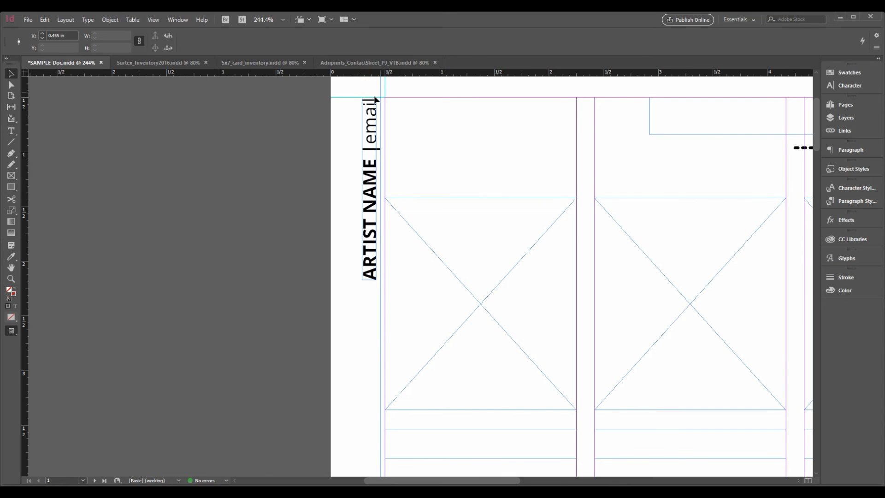
click(69, 37)
key(ctrl+a)
drag(70, 35, 48, 35)
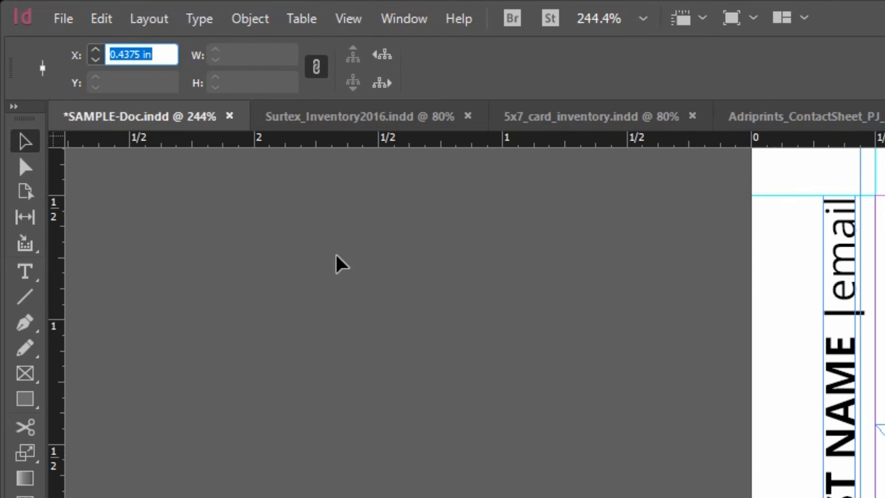
click(380, 273)
Align the rotated ARTIST NAME frame's edge with the new vertical guide and check the page in preview
drag(842, 319, 824, 301)
drag(365, 146, 373, 149)
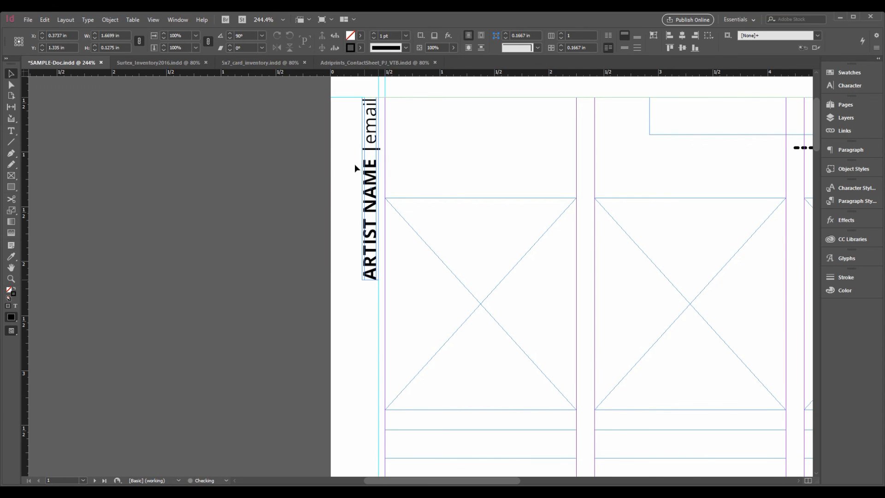
click(342, 182)
key(w)
key(w)
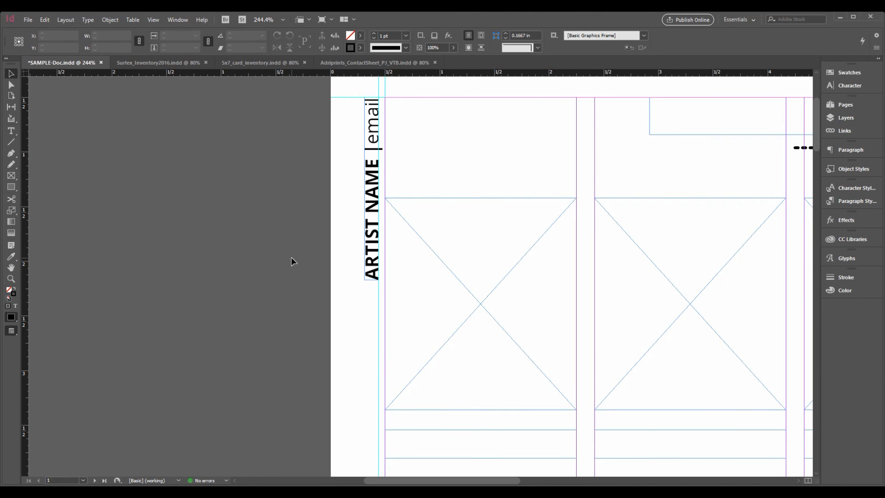
key(ctrl+0)
key(w)
key(w)
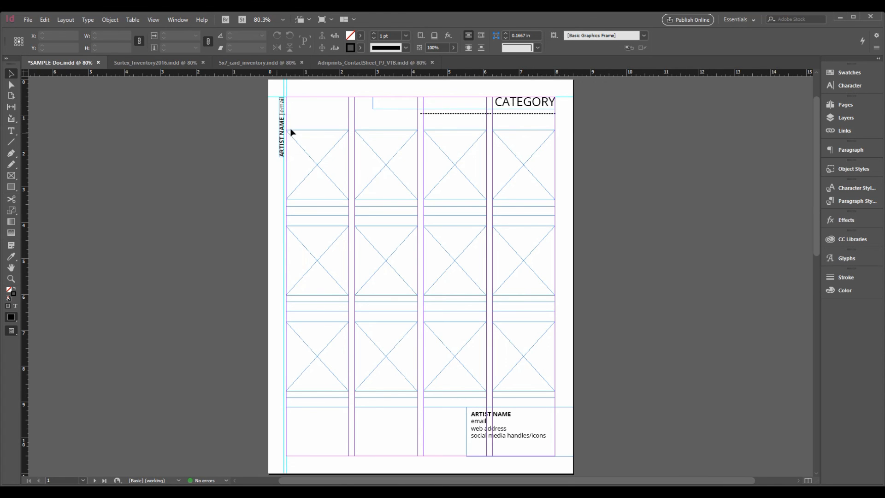
Move the dashed line up just below the CATEGORY frame, with its right end flush with the margin
key(z)
drag(535, 90, 572, 147)
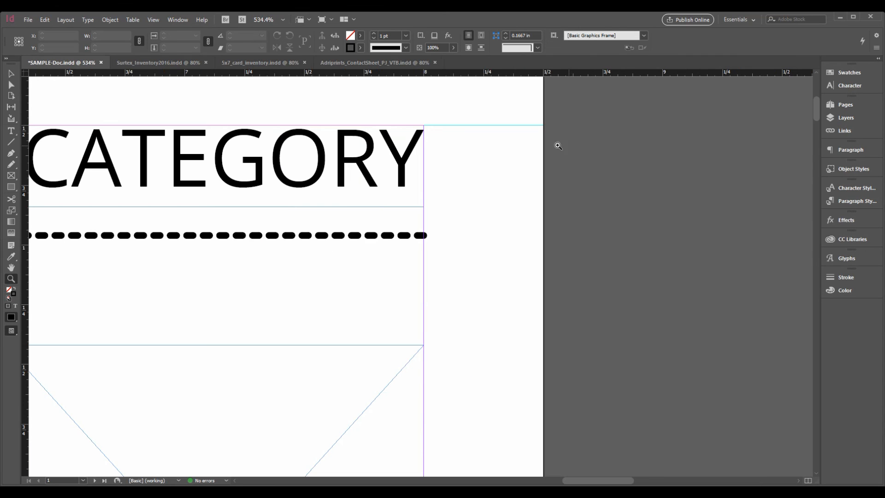
key(v)
click(390, 236)
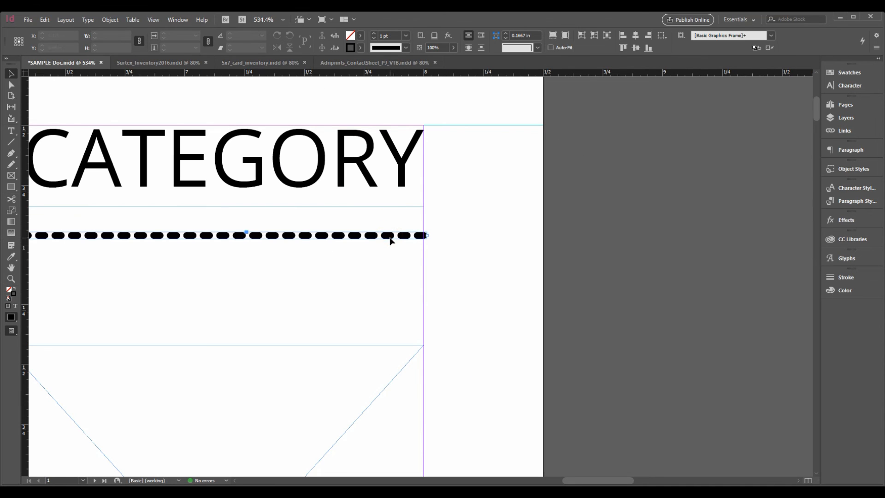
drag(387, 235, 390, 212)
Shorten the CATEGORY text frame by raising its bottom edge to the bottom of the letters
click(366, 204)
click(286, 207)
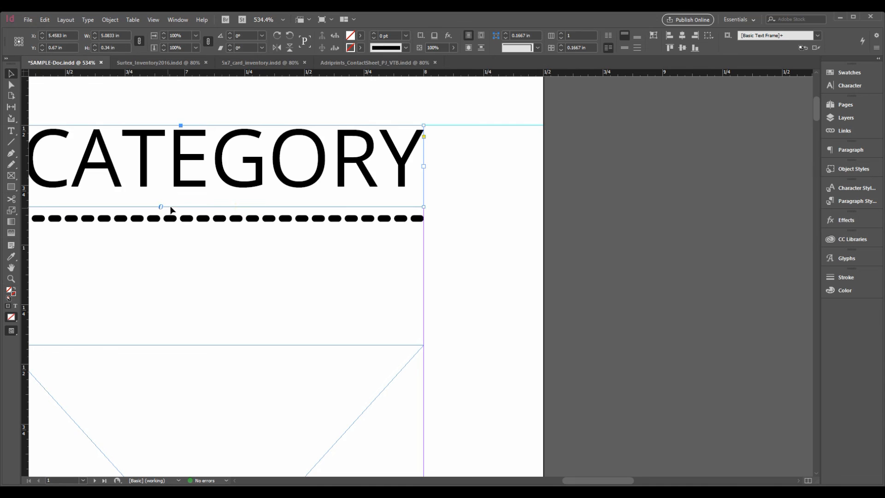
click(326, 212)
drag(326, 212, 490, 215)
click(490, 215)
drag(643, 226, 643, 206)
click(558, 293)
Raise the dashed line closer to the shortened CATEGORY frame and check the whole page in preview
drag(559, 293, 123, 299)
mouse_move(430, 245)
mouse_down()
mouse_move(429, 217)
mouse_move(431, 232)
mouse_up()
click(488, 235)
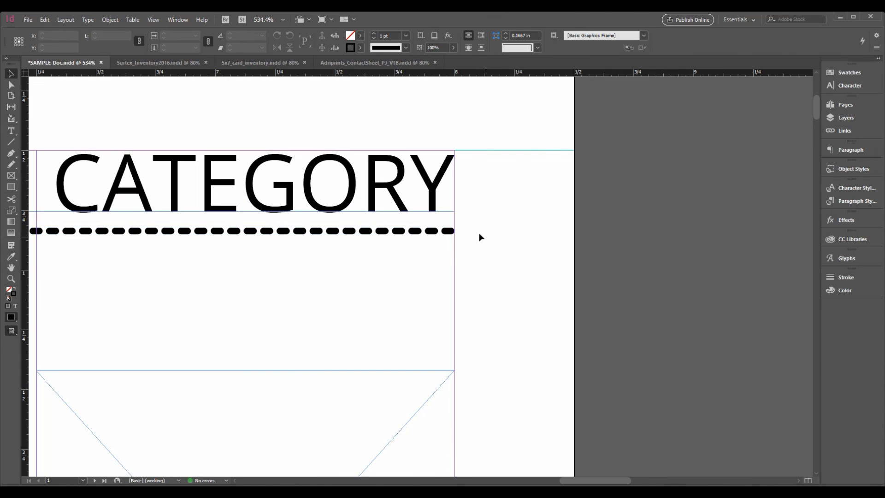
key(ctrl+0)
key(w)
key(w)
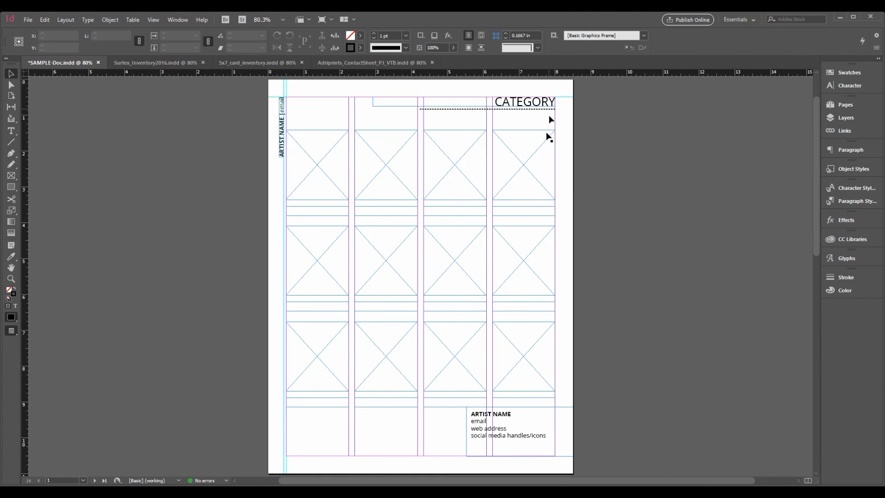